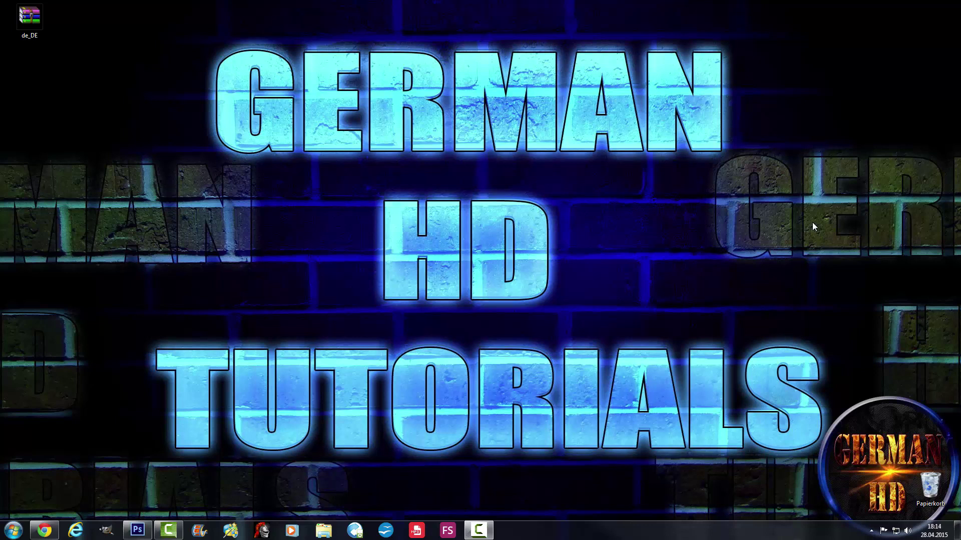
Bring the open Photoshop CS6 window to the front from the taskbar.
click(136, 530)
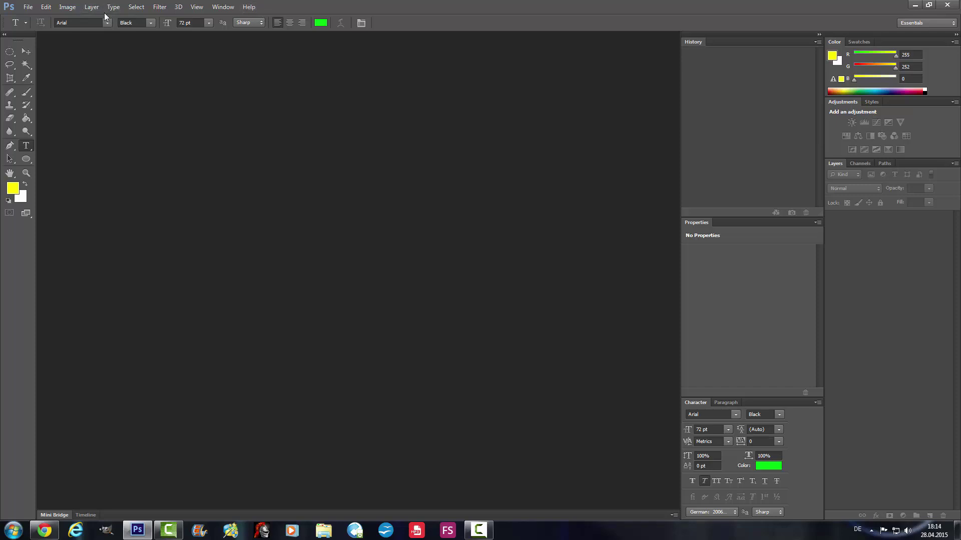
Check that the File and Window menus are in English, then quit Photoshop CS6.
click(28, 7)
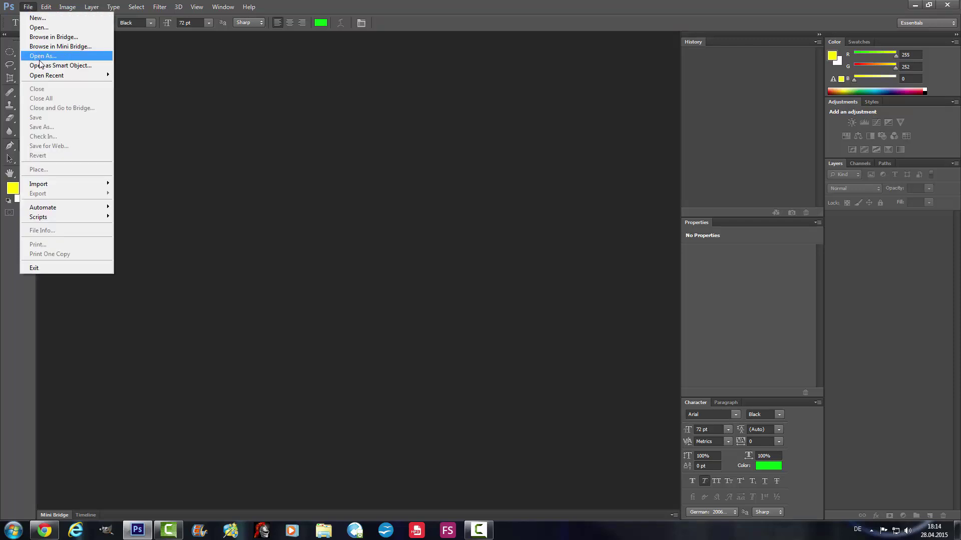
click(223, 7)
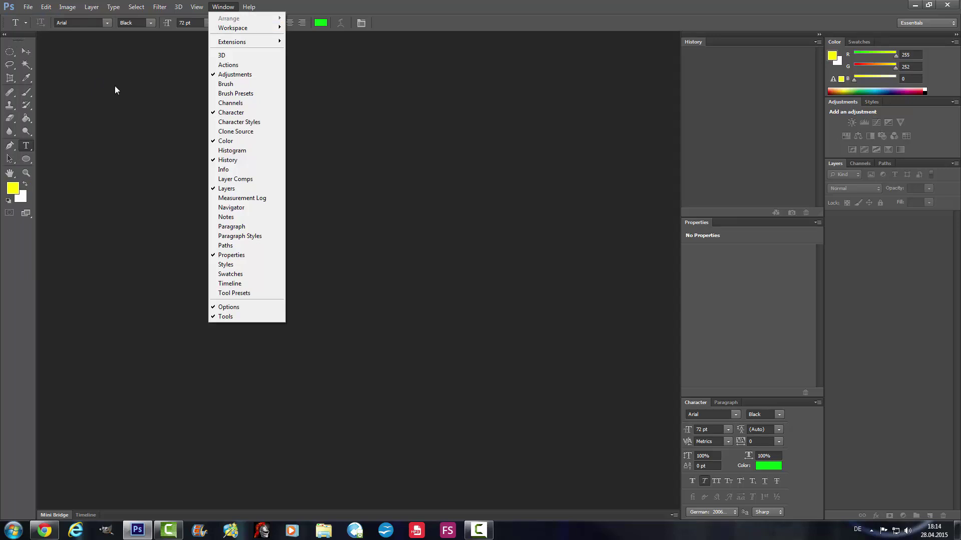
click(117, 86)
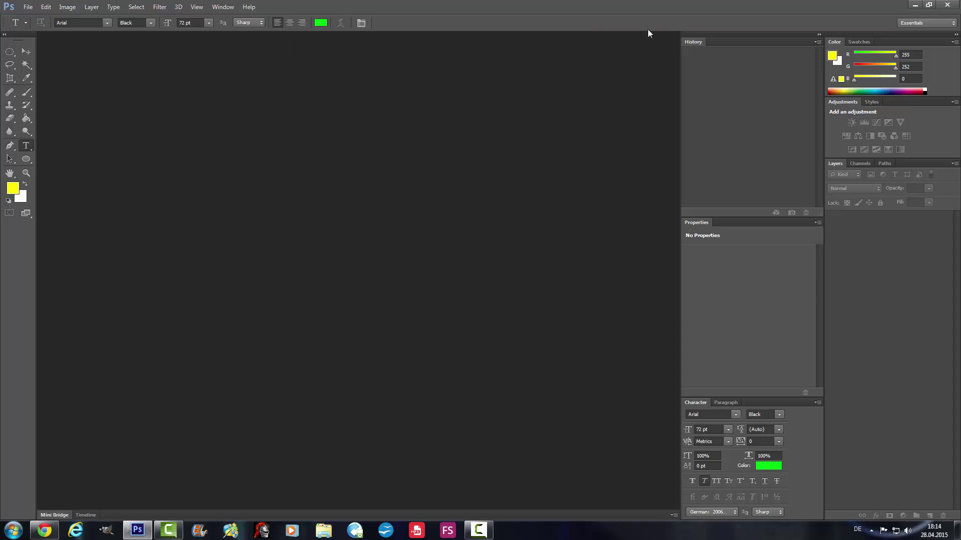
click(28, 7)
click(278, 144)
click(947, 6)
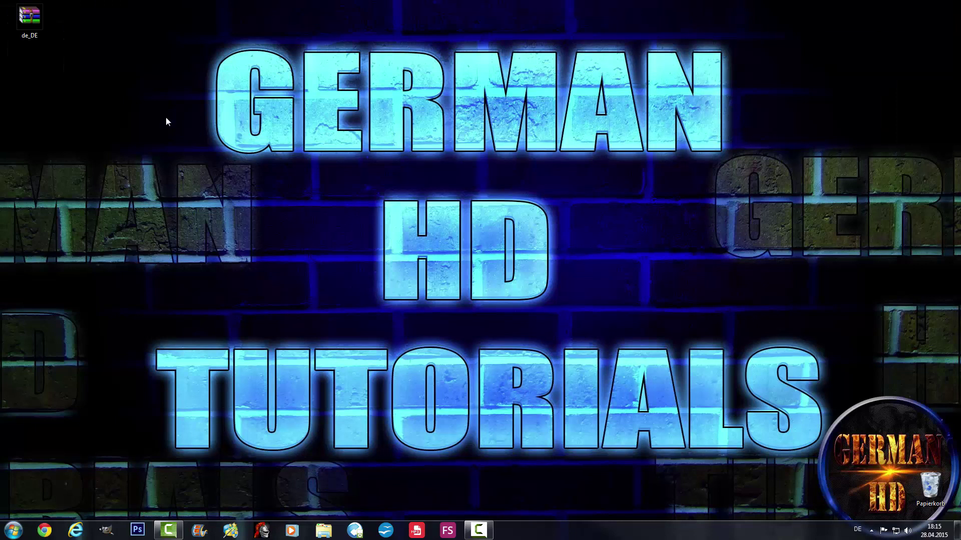
Move the de_DE archive down, open it, and keep the current colour scheme permanently.
drag(196, 118, 157, 178)
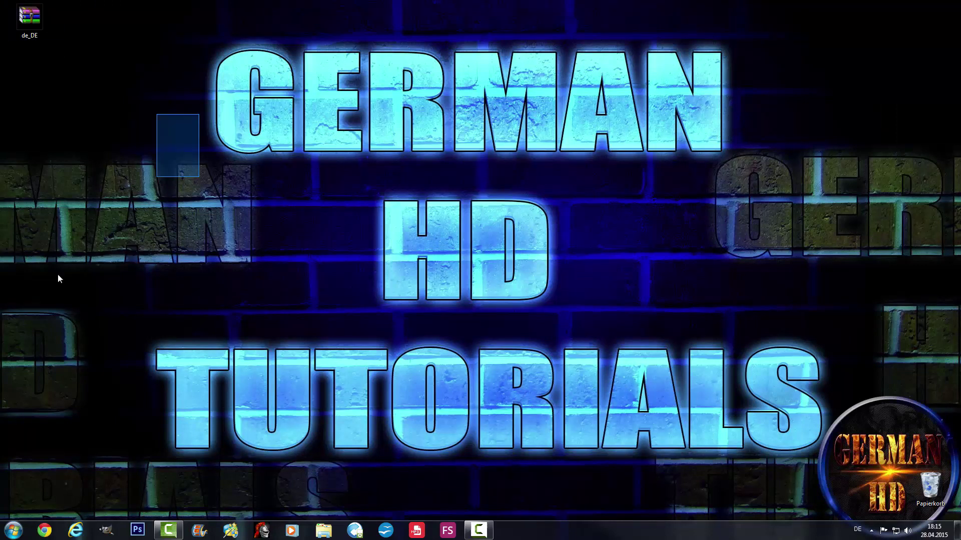
click(32, 23)
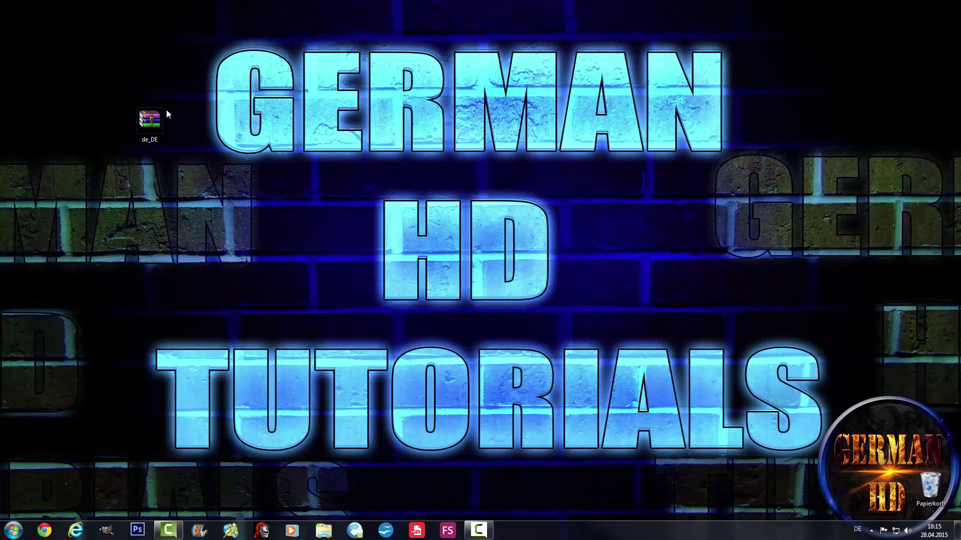
click(156, 118)
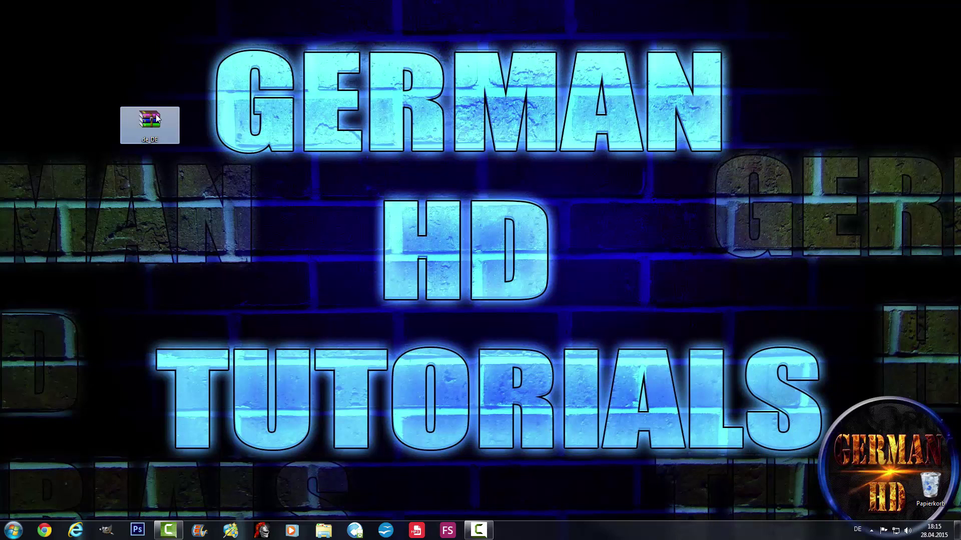
double_click(157, 118)
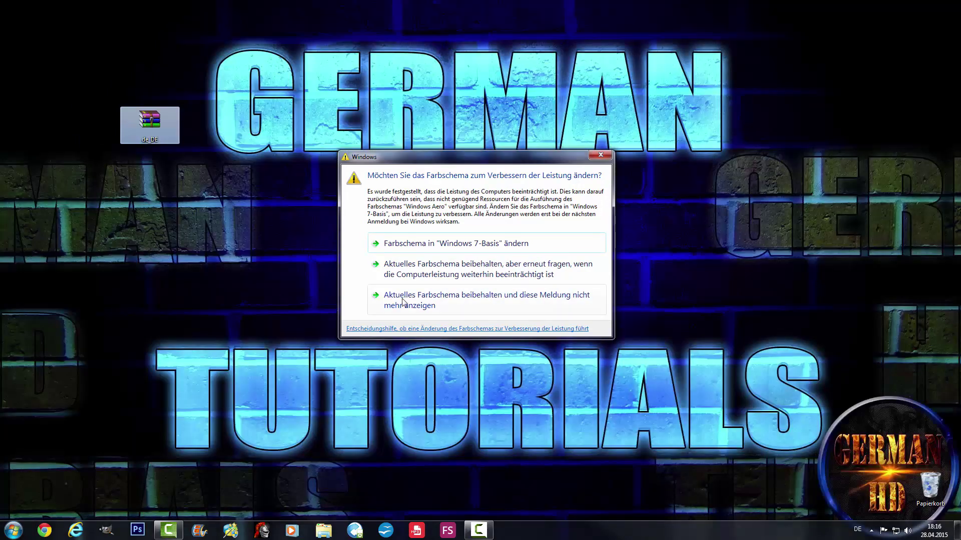
click(403, 301)
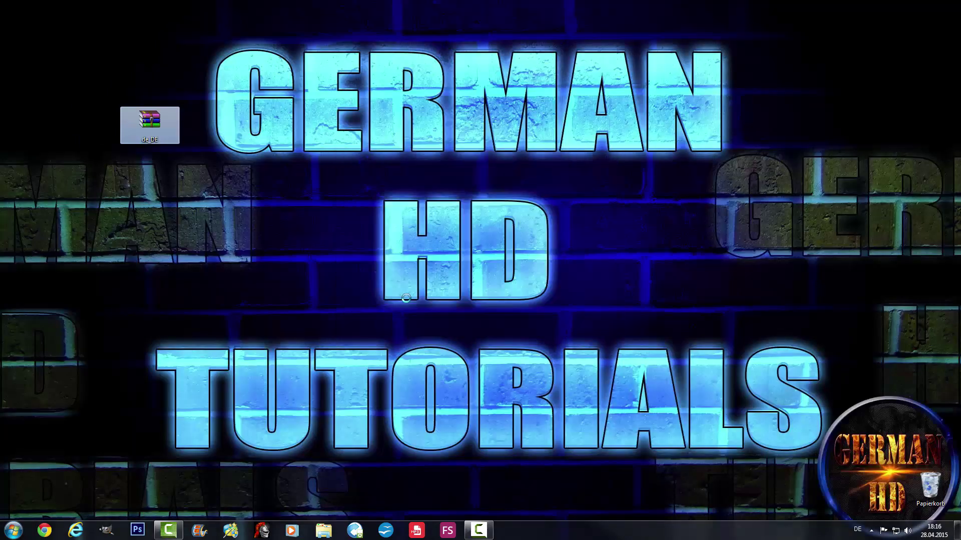
click(260, 243)
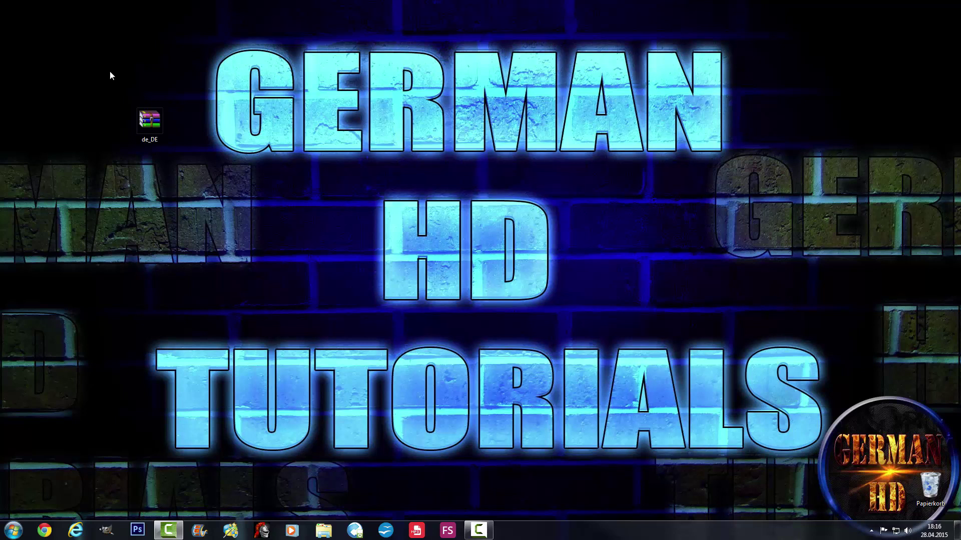
Extract de_DE with 'Hier entpacken', moving the archive top-right and the new folder below the corner.
right_click(146, 123)
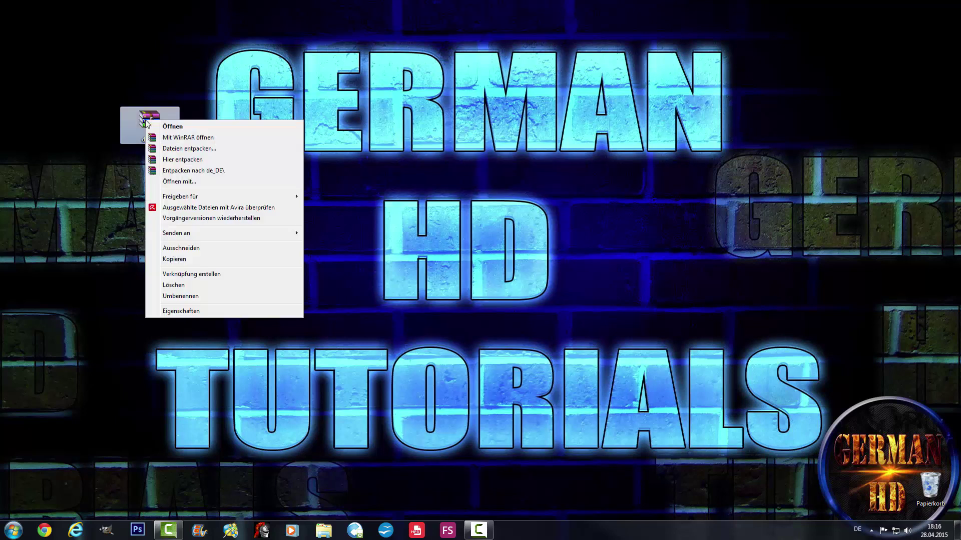
click(183, 159)
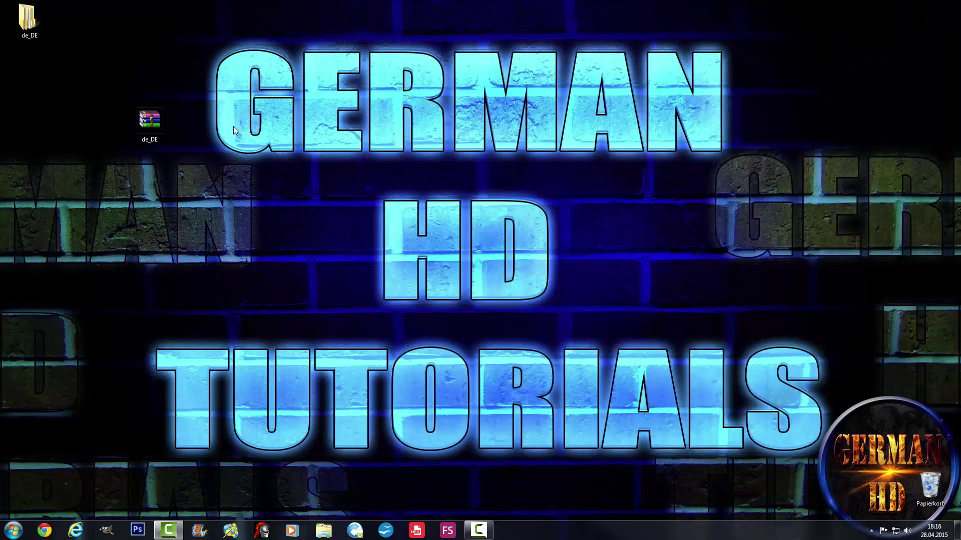
drag(158, 123, 916, 33)
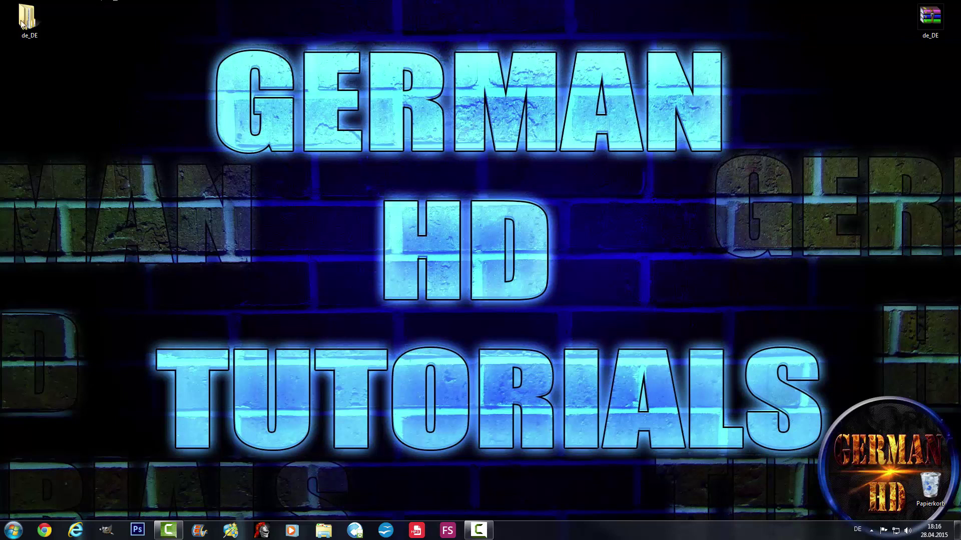
mouse_move(27, 20)
mouse_down()
mouse_move(125, 88)
mouse_move(130, 131)
mouse_up()
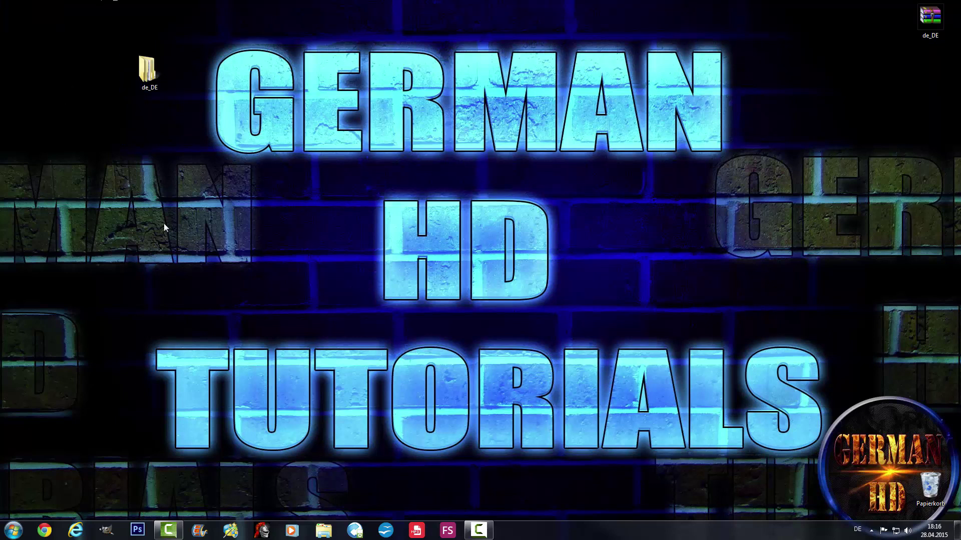
Browse to C:\Programme\Adobe\Adobe Photoshop CS6\Locales in a maximised Computer window.
click(18, 529)
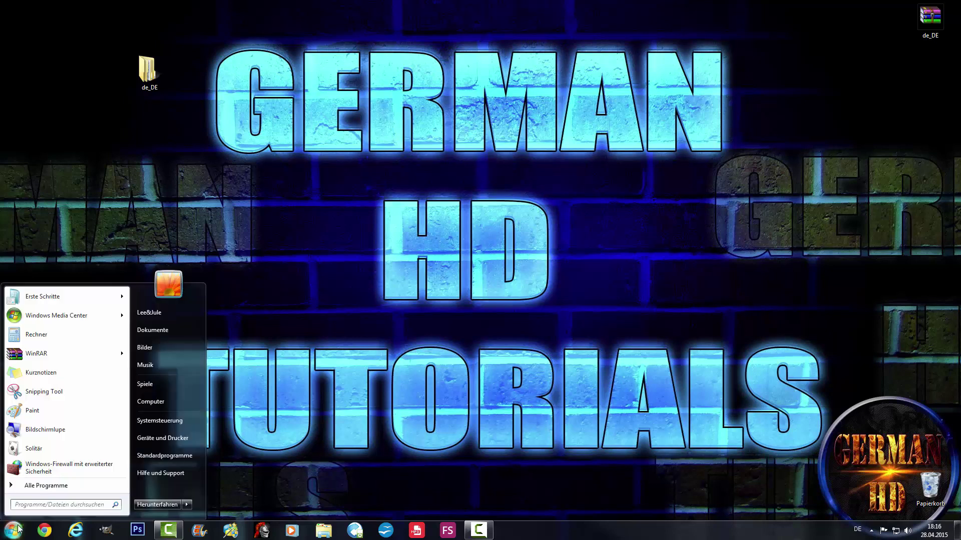
click(150, 404)
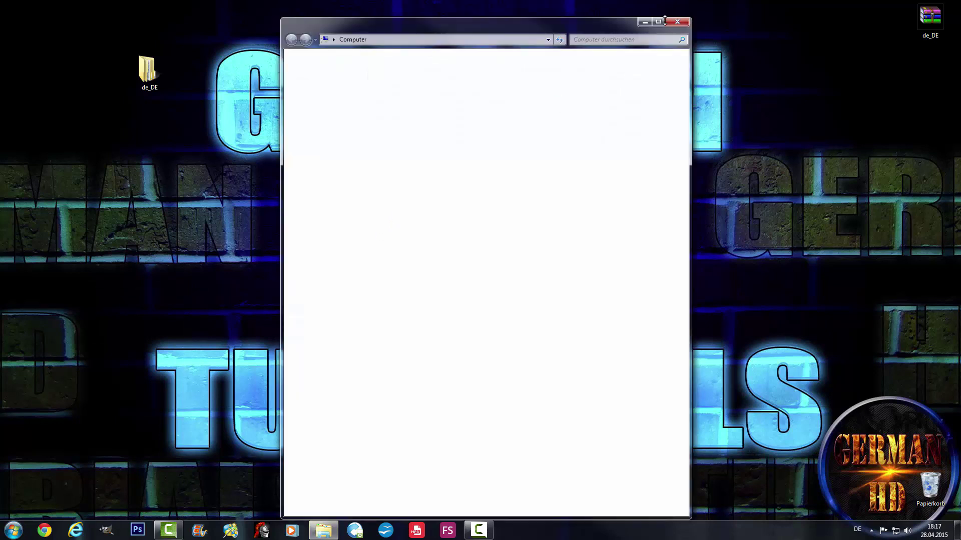
click(660, 22)
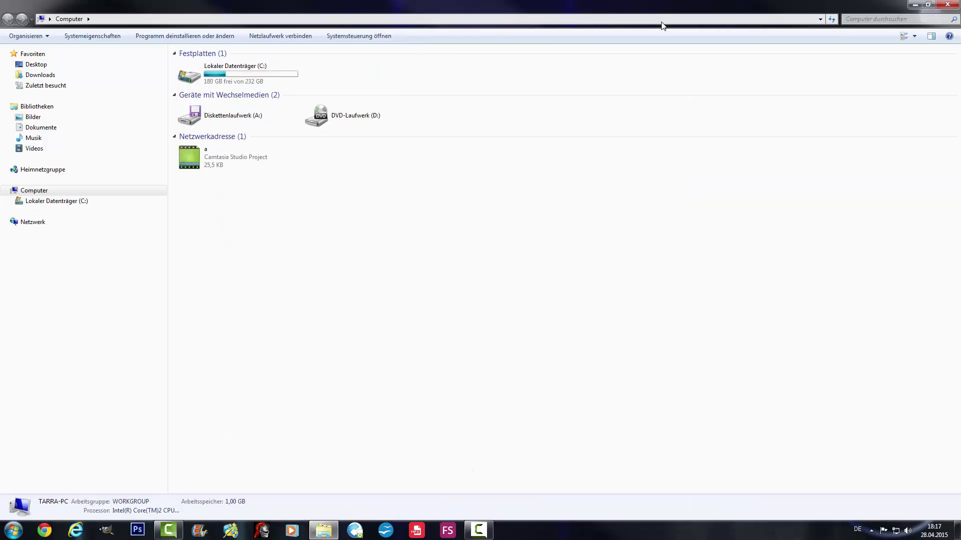
click(265, 85)
double_click(265, 84)
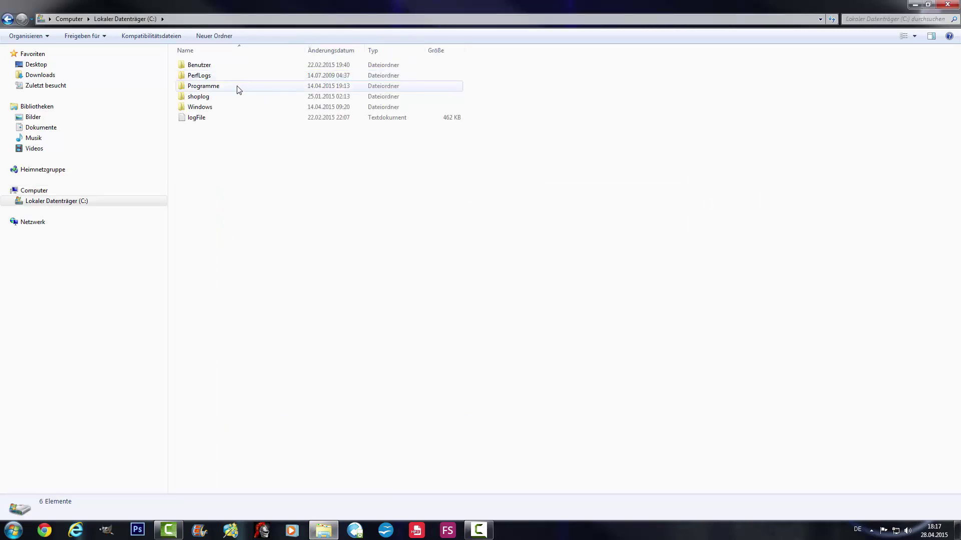
click(206, 89)
double_click(205, 89)
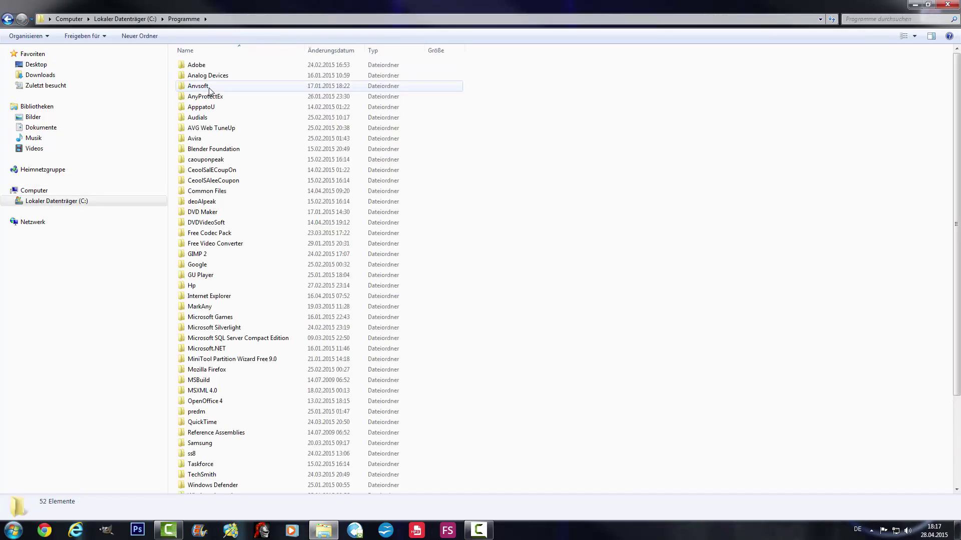
click(197, 69)
double_click(198, 66)
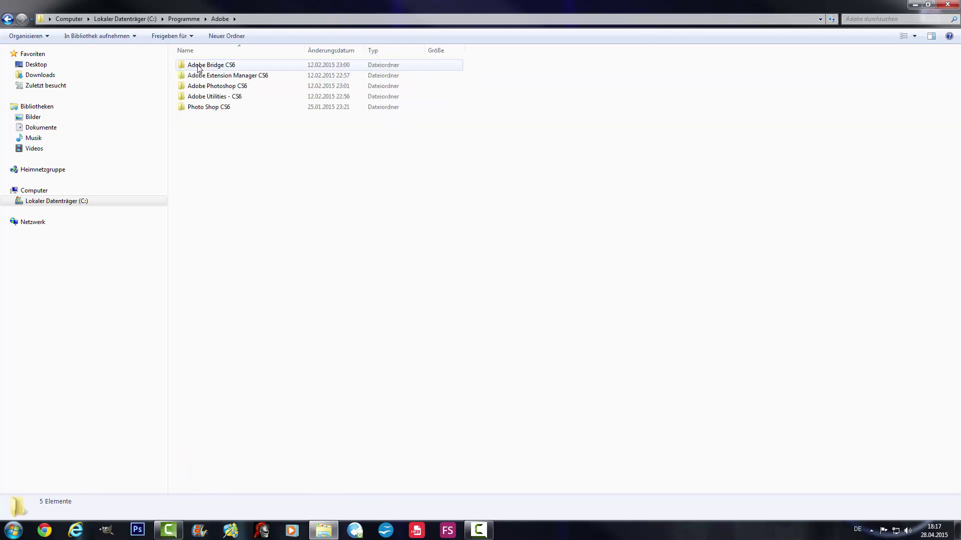
double_click(215, 88)
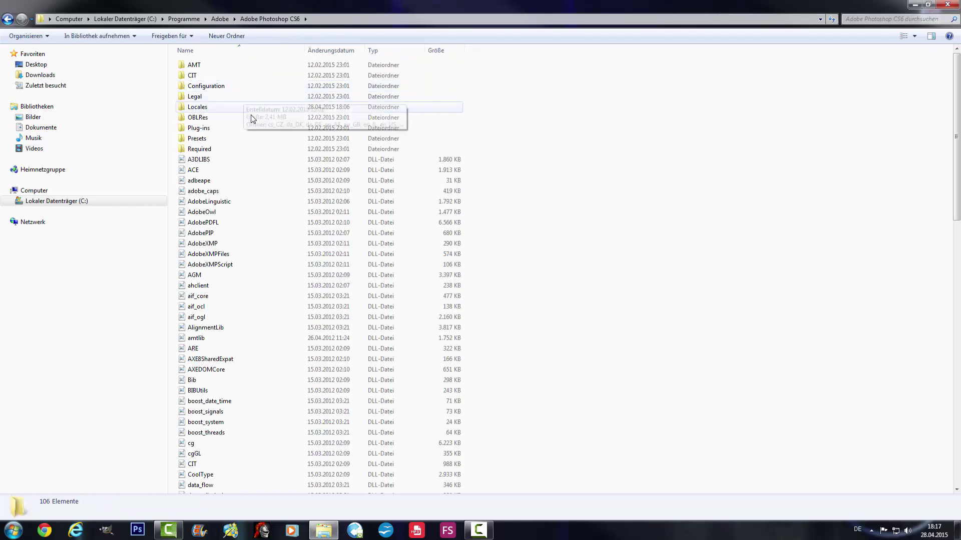
double_click(197, 108)
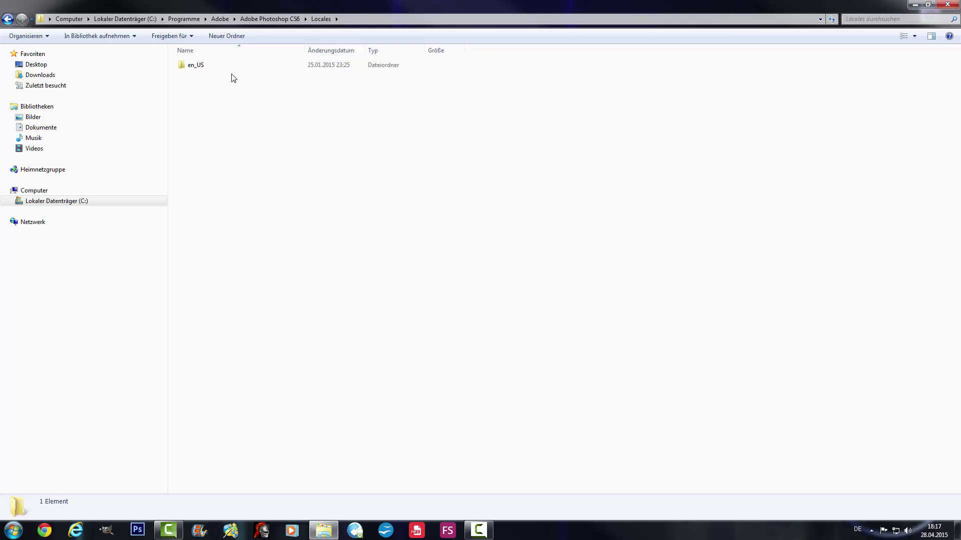
Delete the en_US folder from Locales, confirming with Ja.
drag(214, 76, 185, 66)
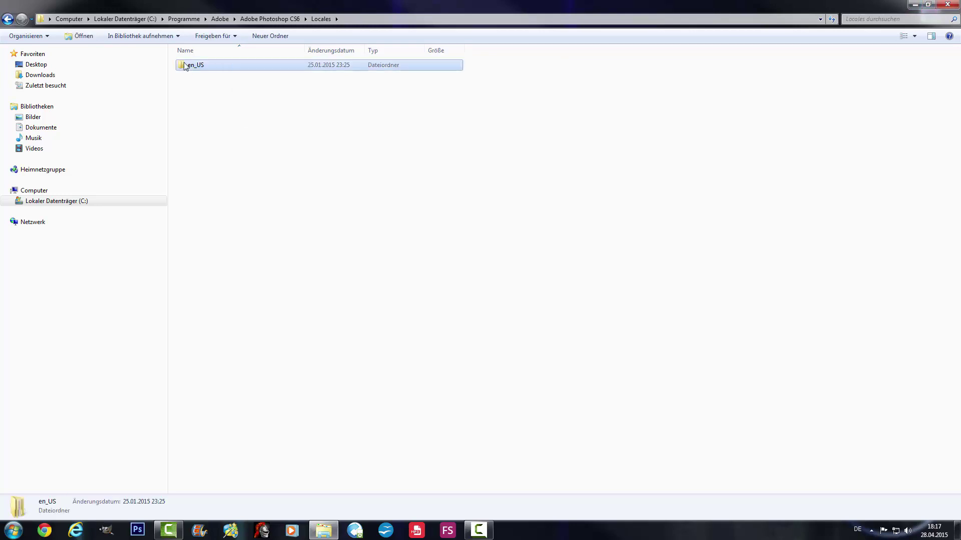
key(Delete)
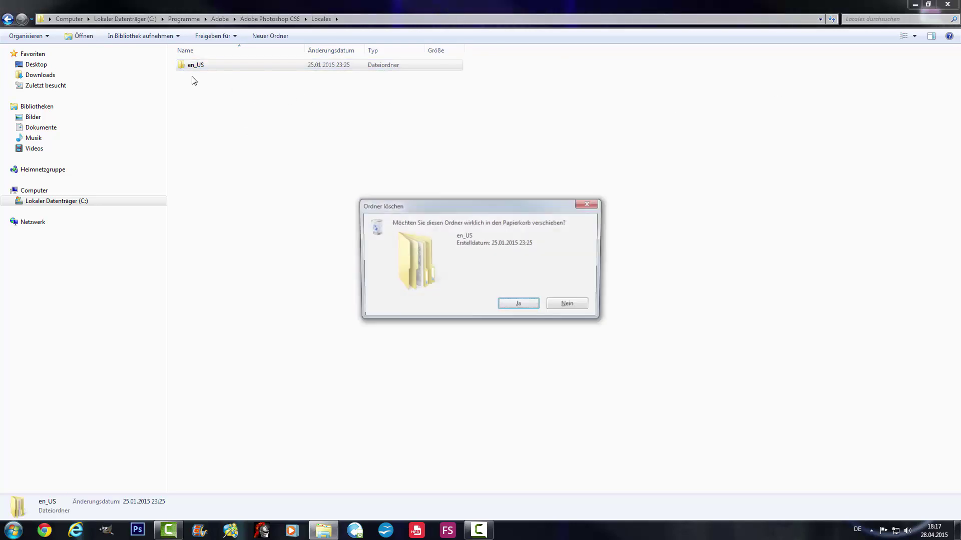
key(Return)
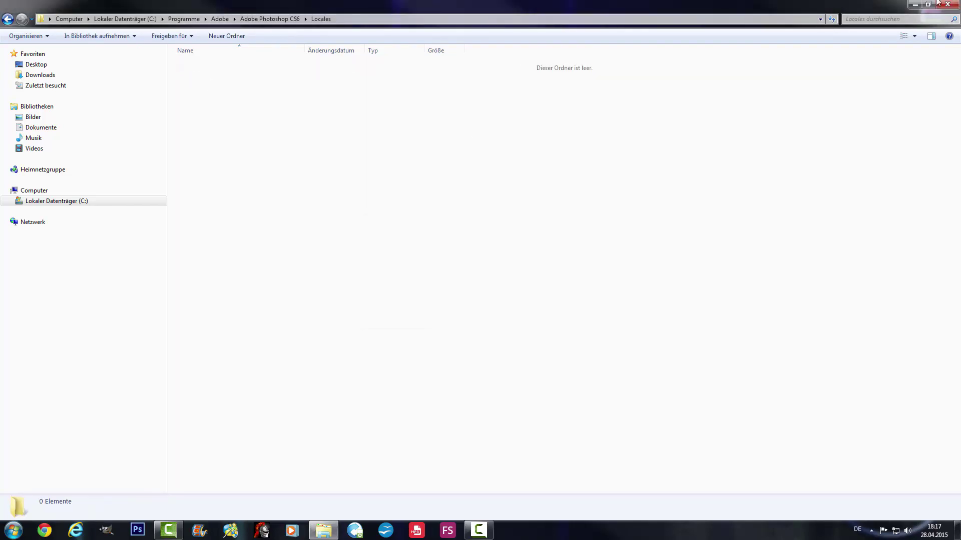
Move the desktop de_DE folder into Locales, approving with Fortsetzen, then close Explorer.
click(928, 5)
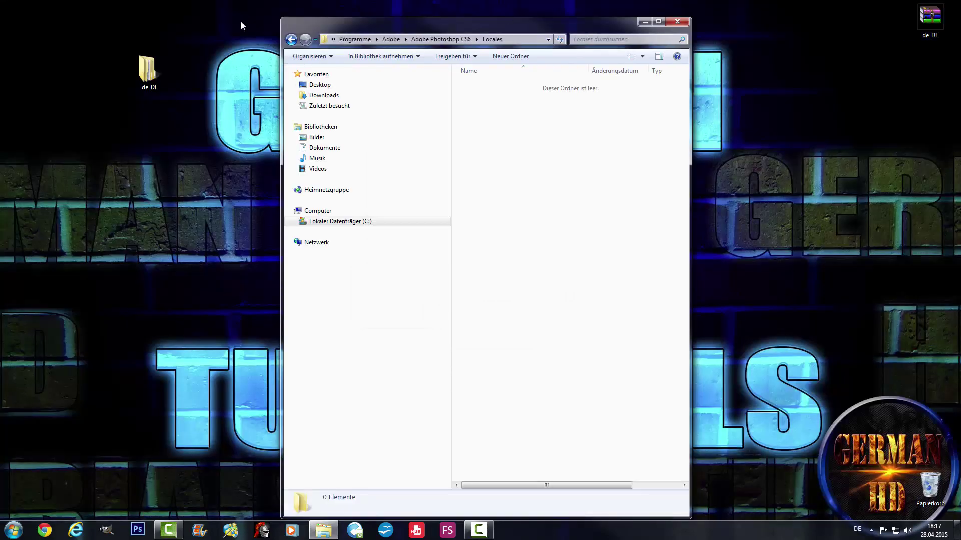
mouse_move(139, 71)
mouse_down()
mouse_move(199, 186)
mouse_move(525, 222)
mouse_up()
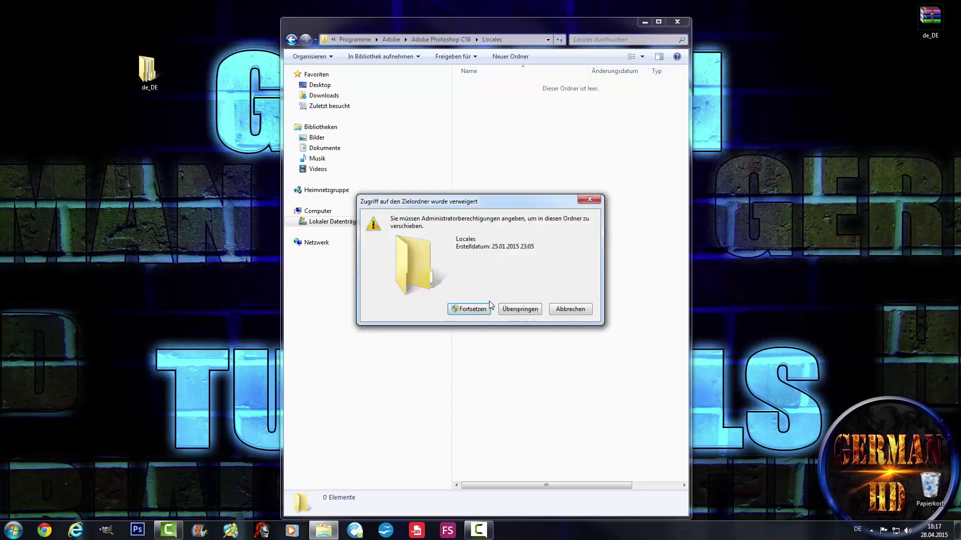
click(488, 309)
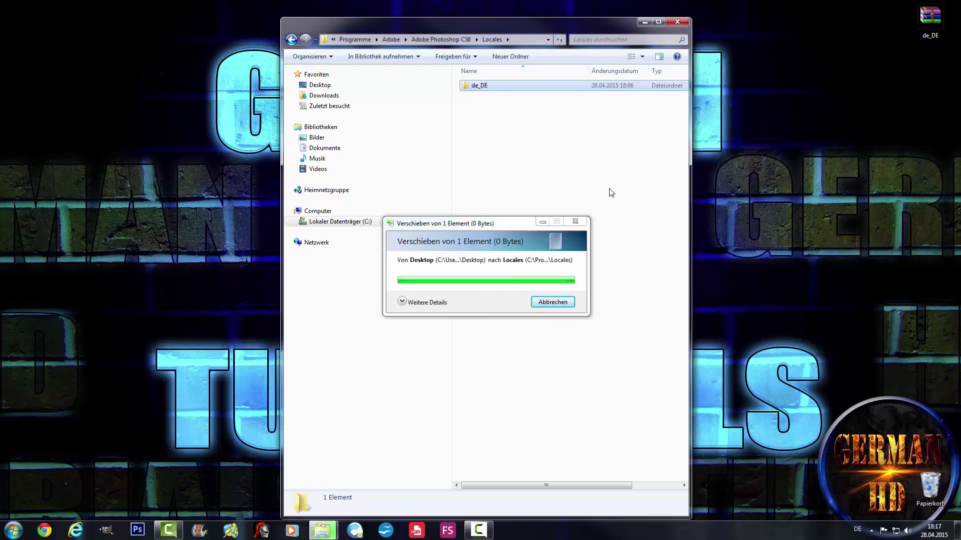
click(610, 191)
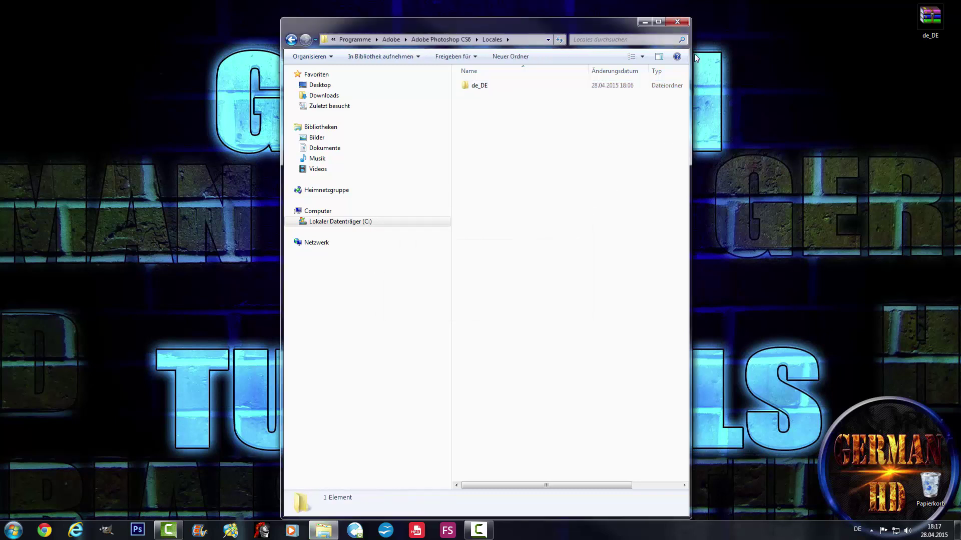
click(680, 22)
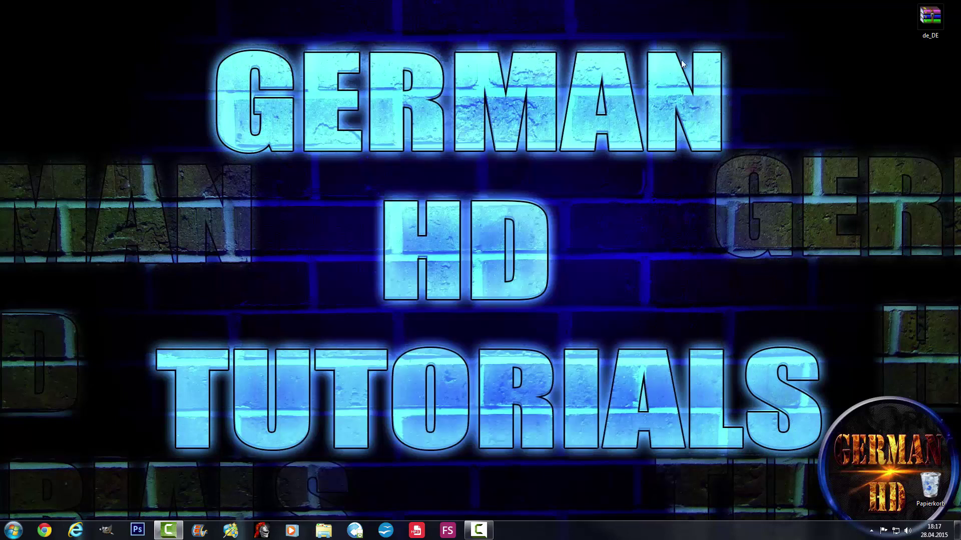
Relaunch Photoshop CS6 from the taskbar so it starts with the German interface.
drag(679, 66, 570, 157)
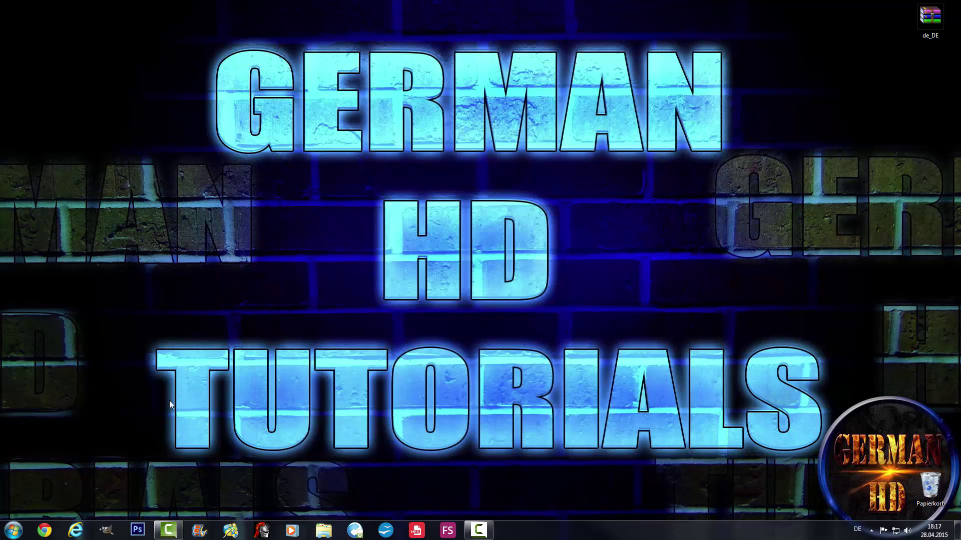
click(136, 530)
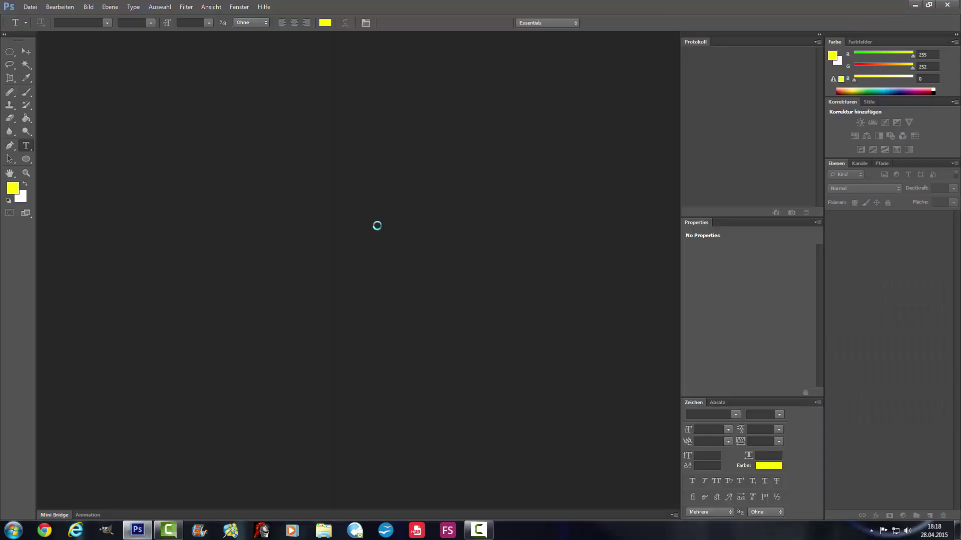
click(29, 8)
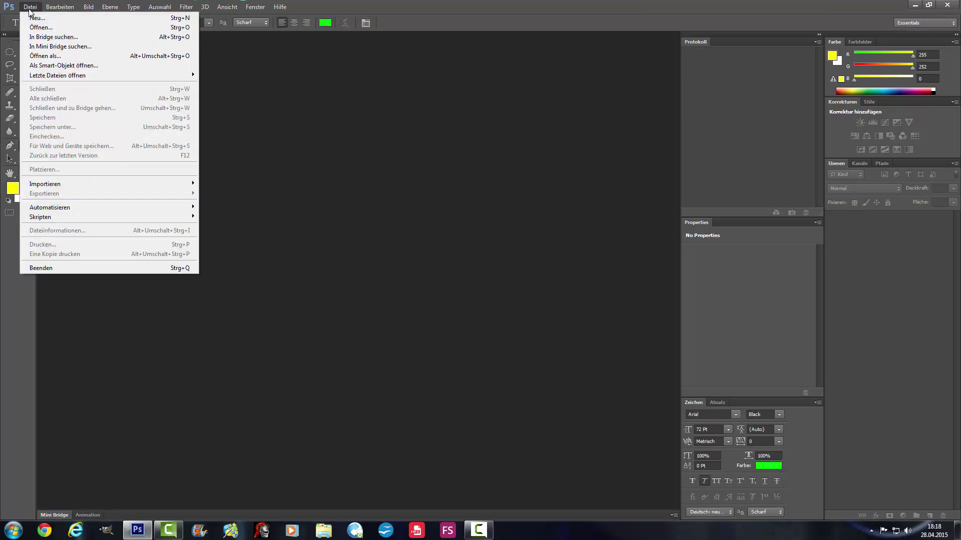
click(269, 201)
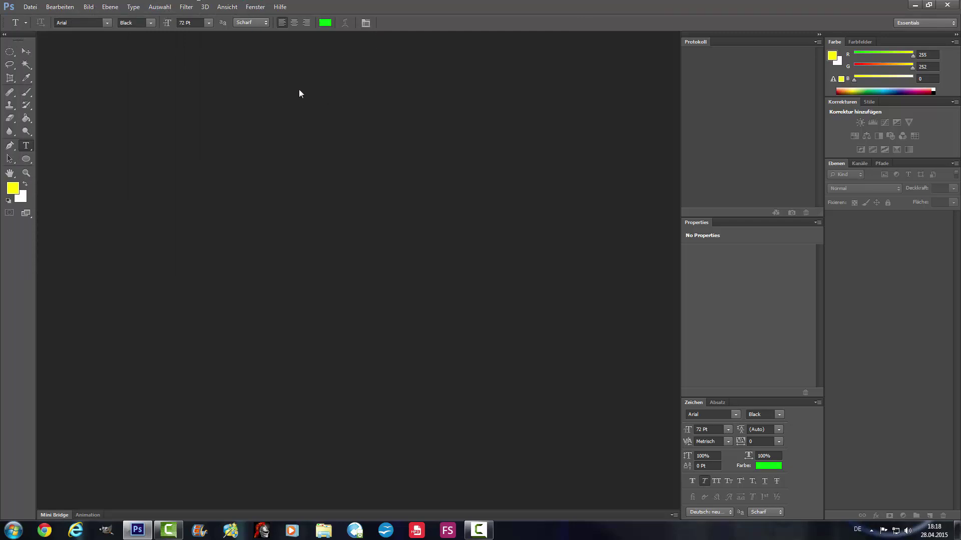
click(30, 7)
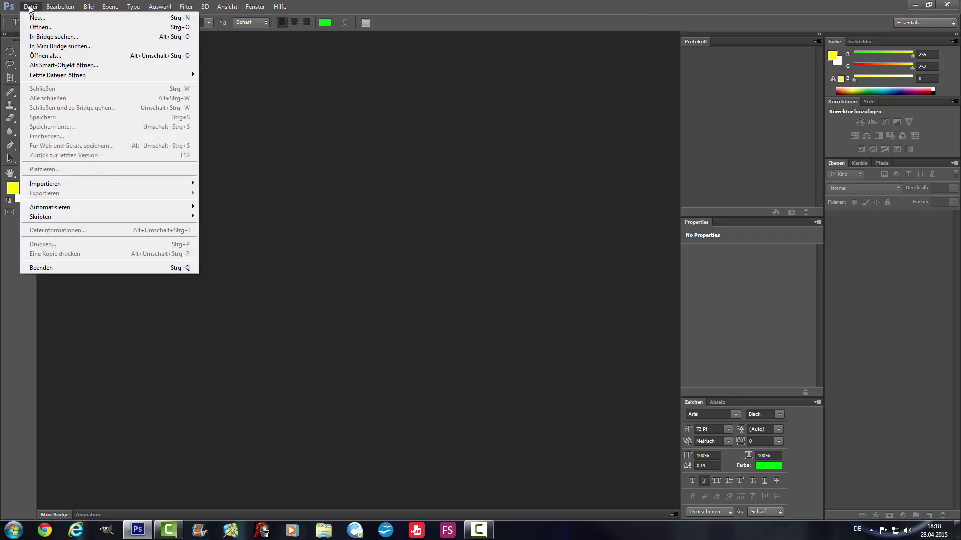
click(351, 126)
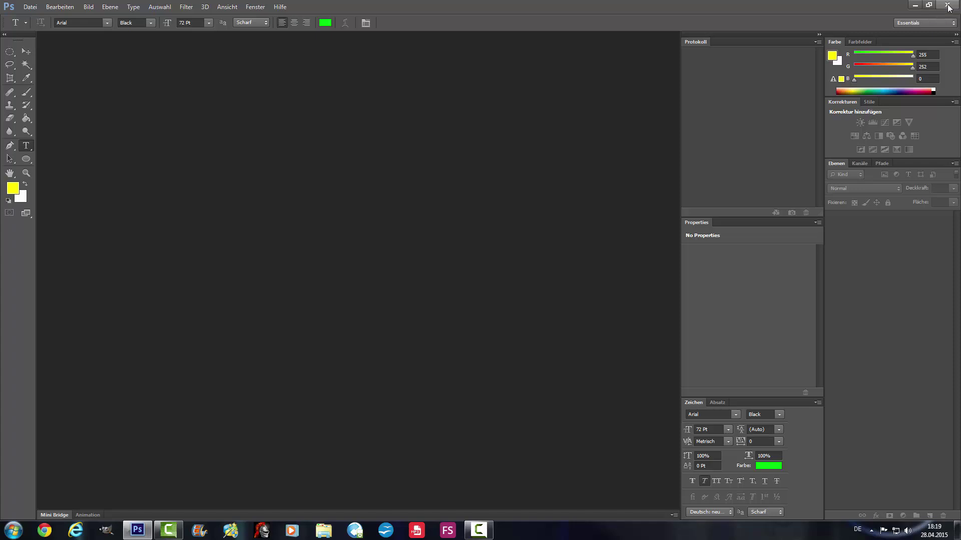
Close the German-language Photoshop CS6 window.
click(948, 7)
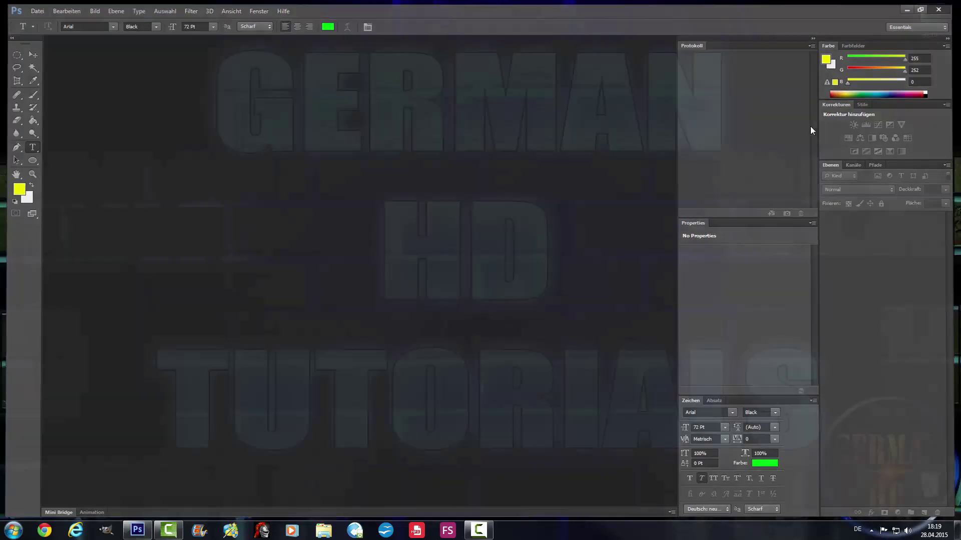